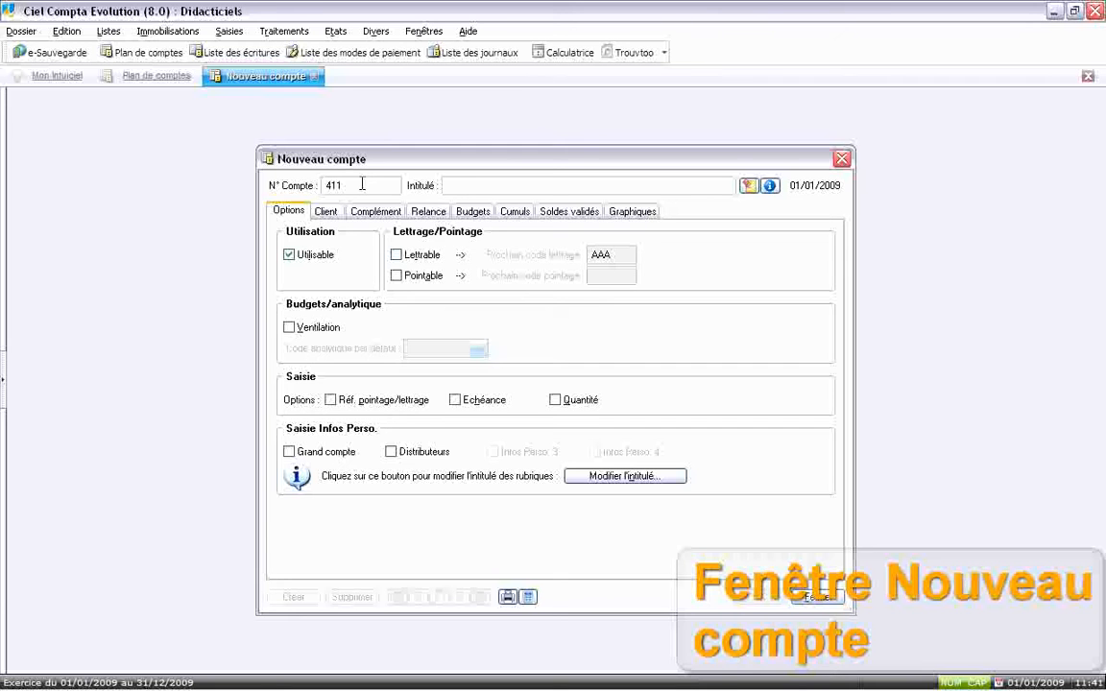
Number the new account 411FOU and title it FOURNIER SARL.
text(FOU)
key(Tab)
text(FO)
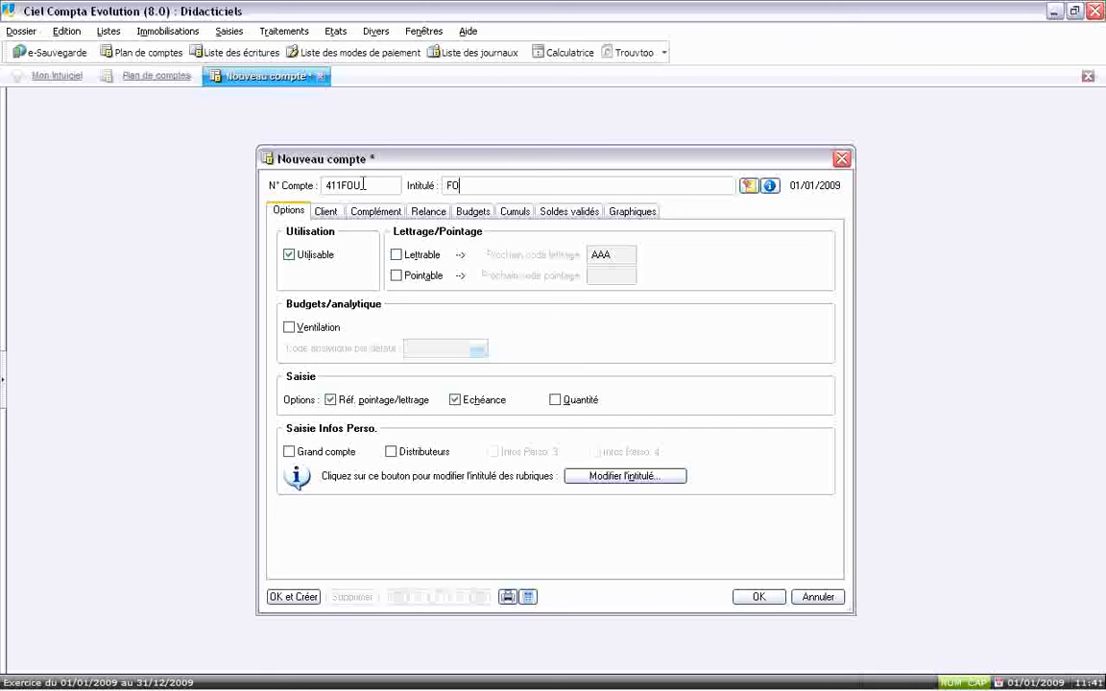
text(URNIER SARL)
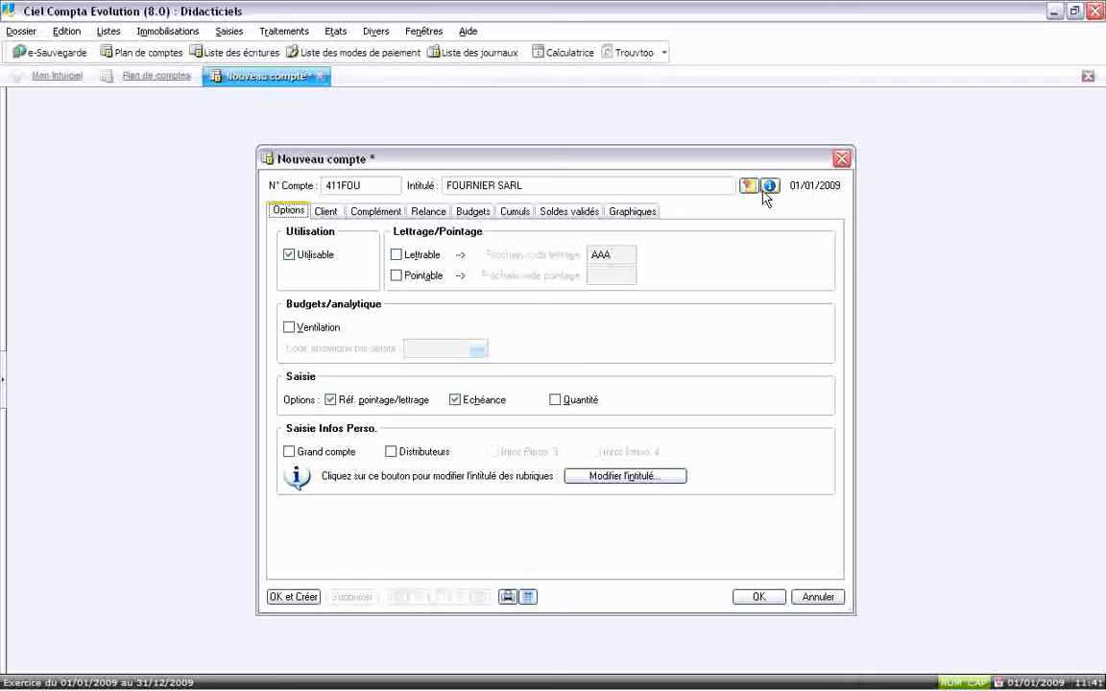
View the account information, toggle Utilisable off and back on, and tick Lettrable.
click(769, 186)
click(289, 254)
click(289, 254)
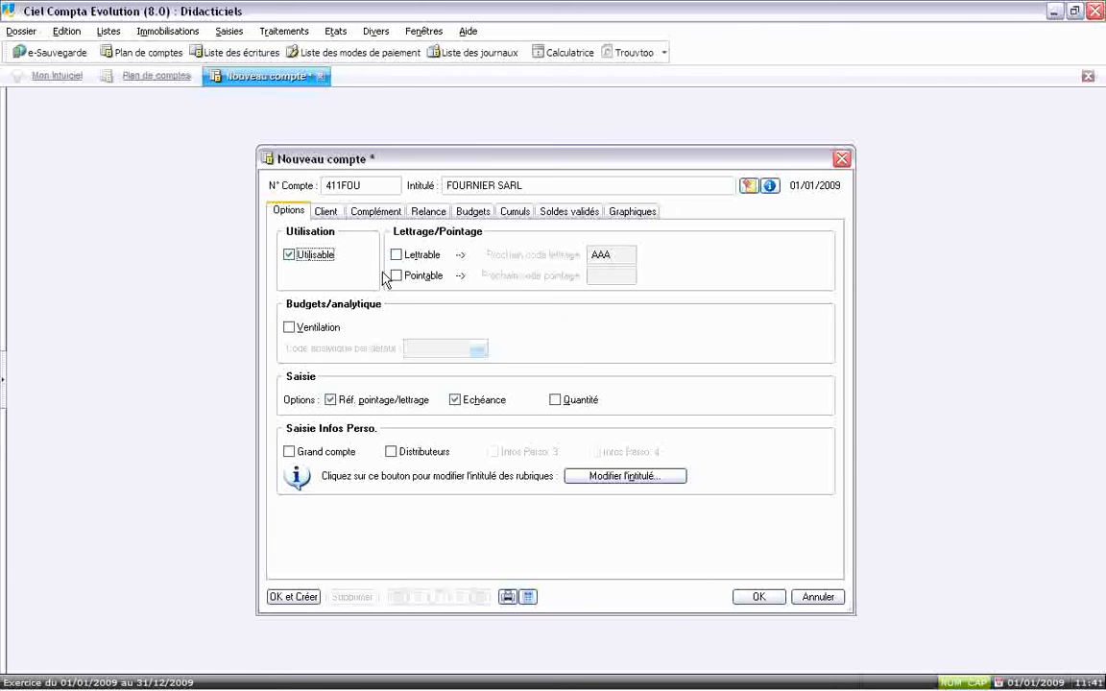
click(422, 255)
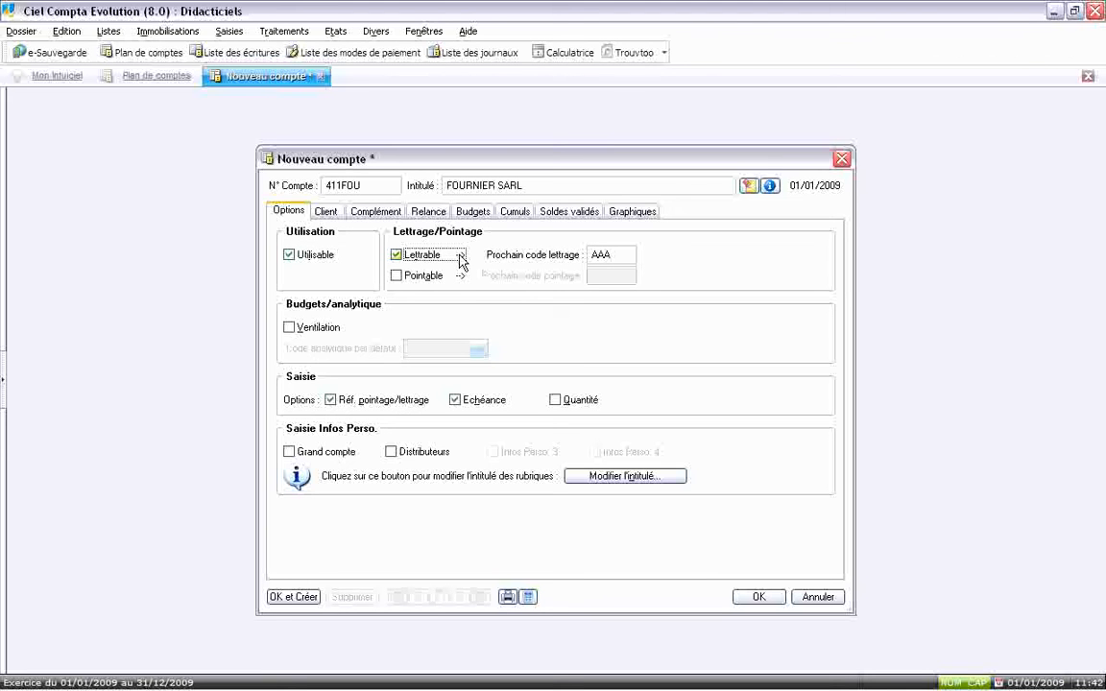
Toggle Pointable and enable Ventilation with PROV5 Autres régions as the default analytic code.
click(397, 276)
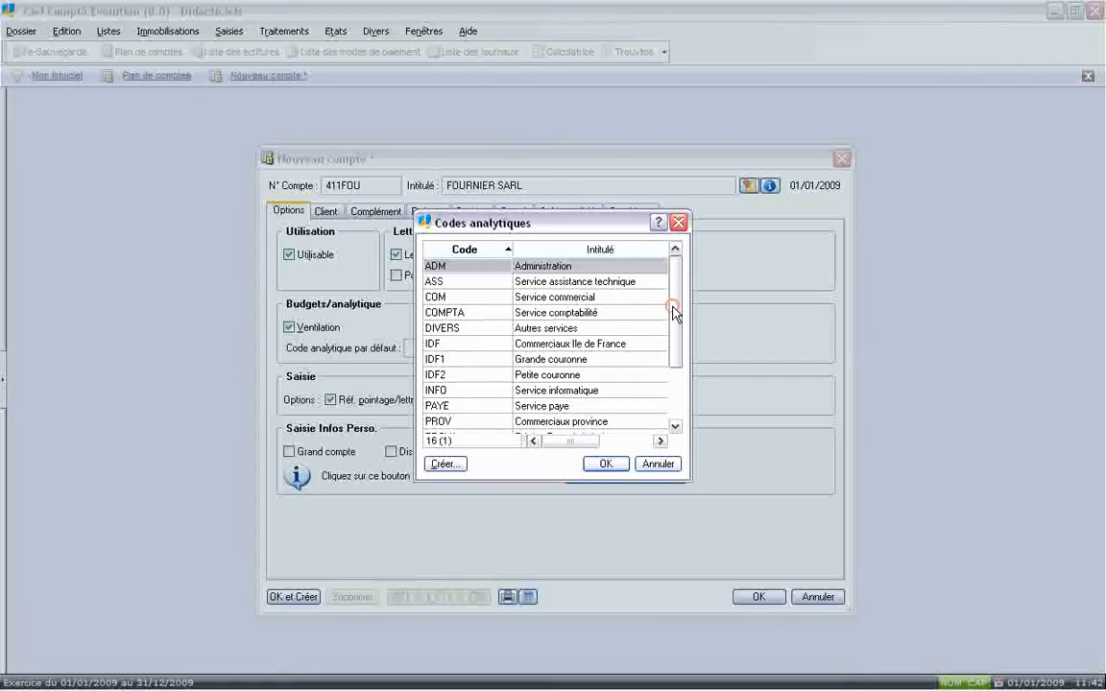
drag(674, 309, 701, 413)
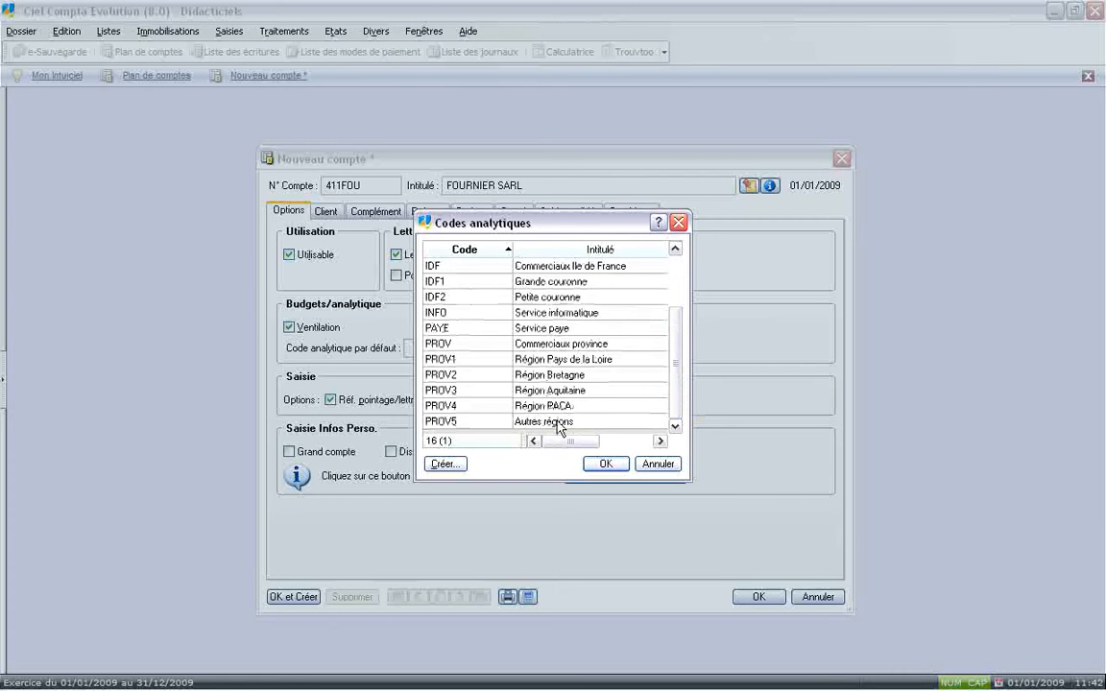
double_click(559, 428)
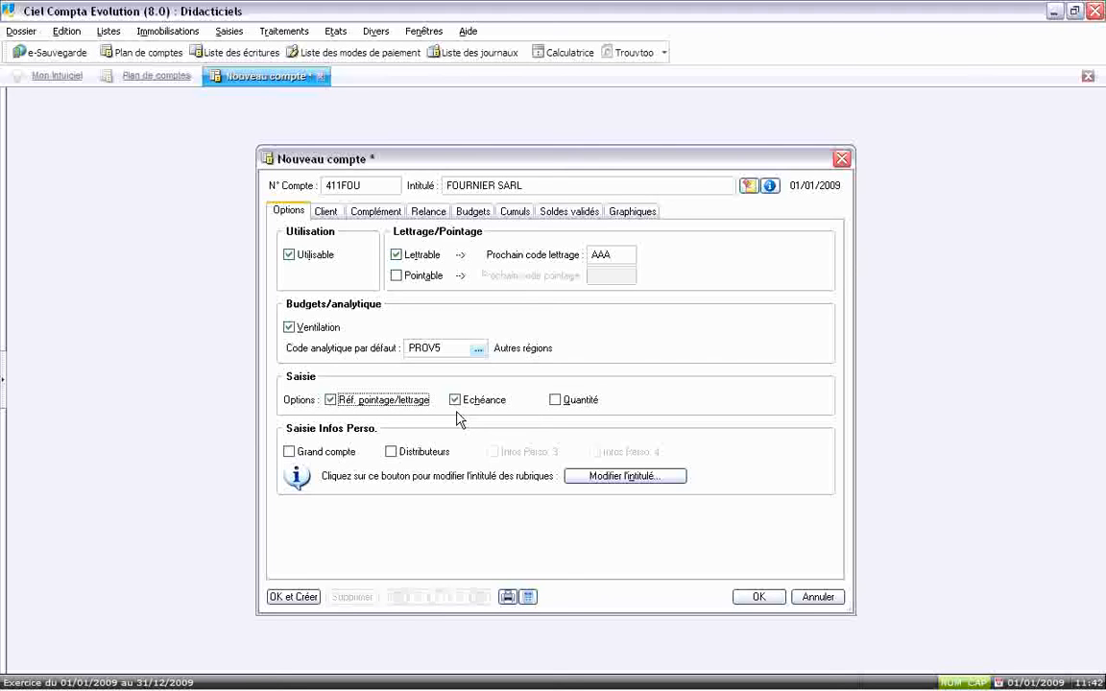
click(535, 406)
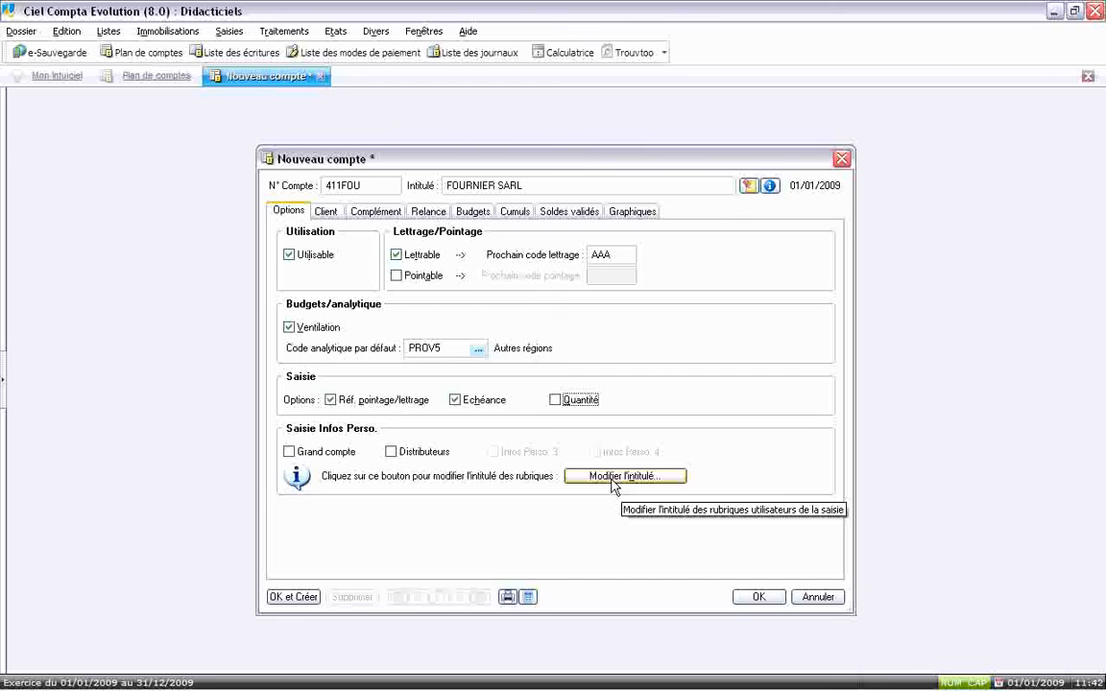
Flag 411FOU as a Grand compte and bring up its Client details.
click(289, 453)
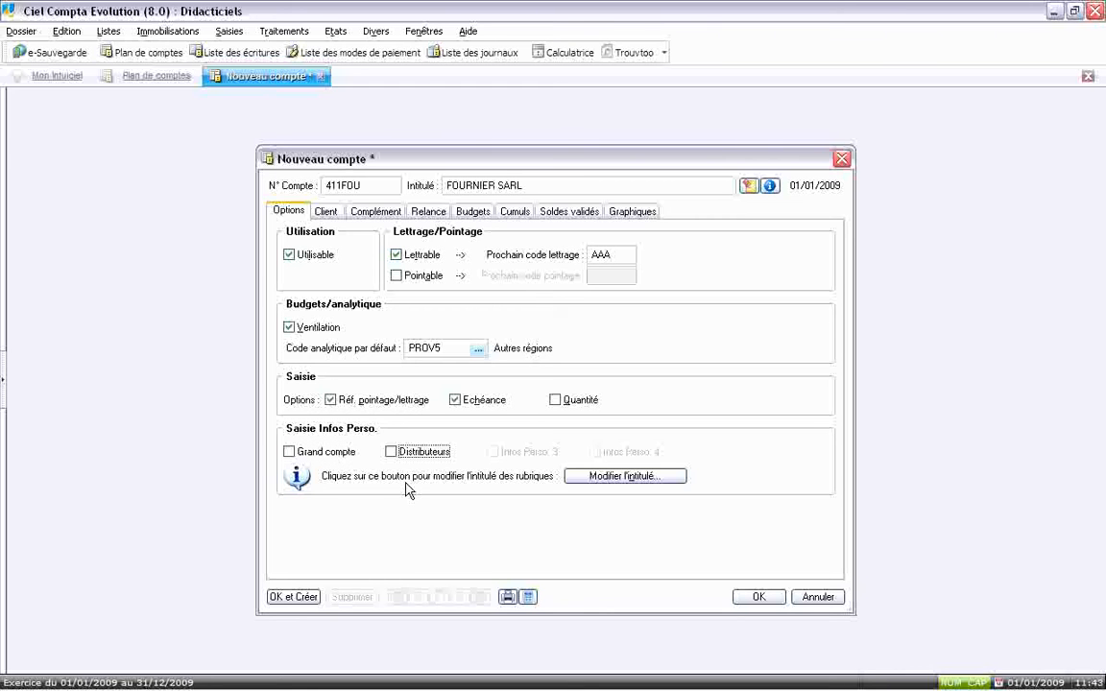
click(326, 211)
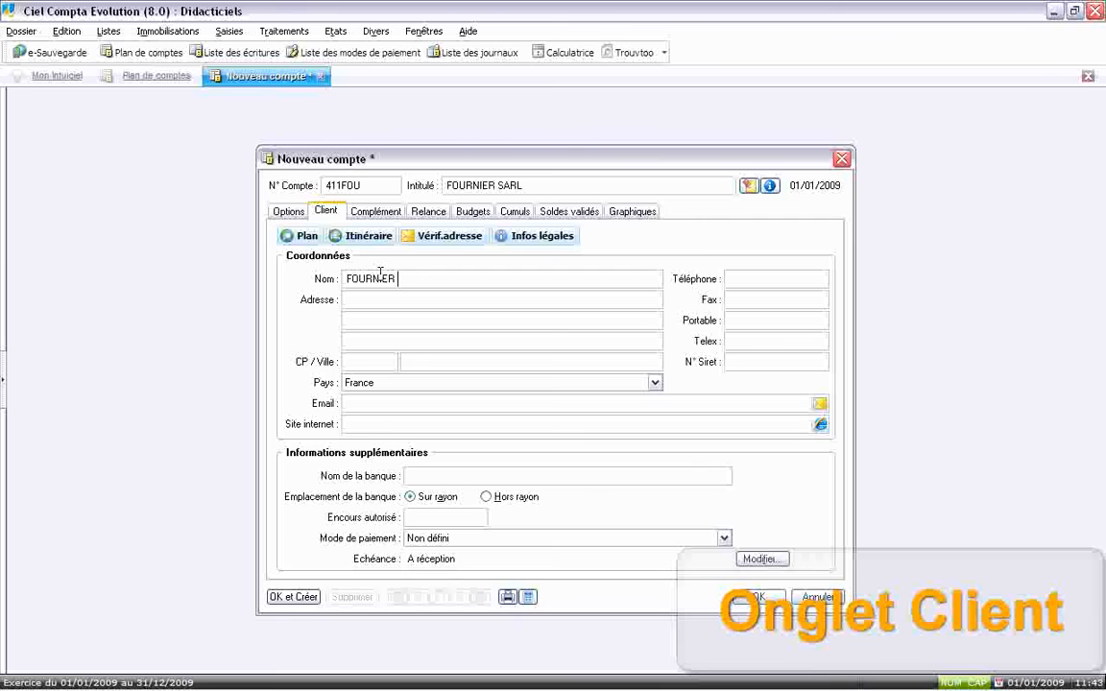
Complete the name FOURNIER SARL, with address 3 PLACE BEC and postcode 34000 filling the city.
text(SARL)
key(Tab)
text(3 PLACE BEC)
key(Tab)
key(Tab)
key(Tab)
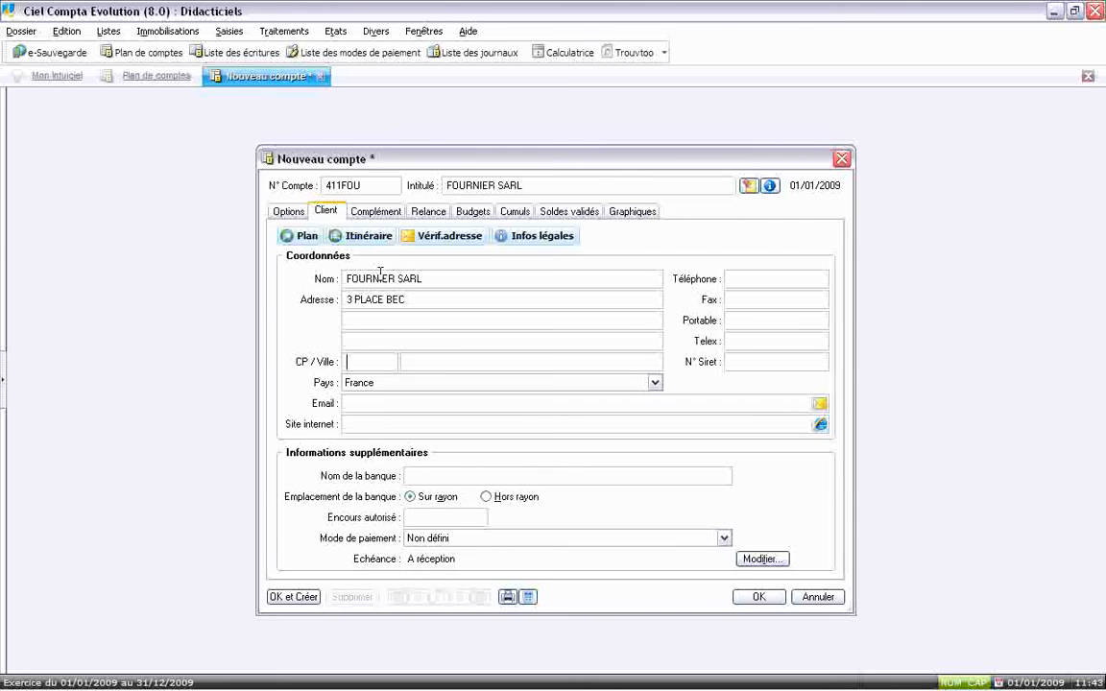
text(34000)
key(Tab)
key(Tab)
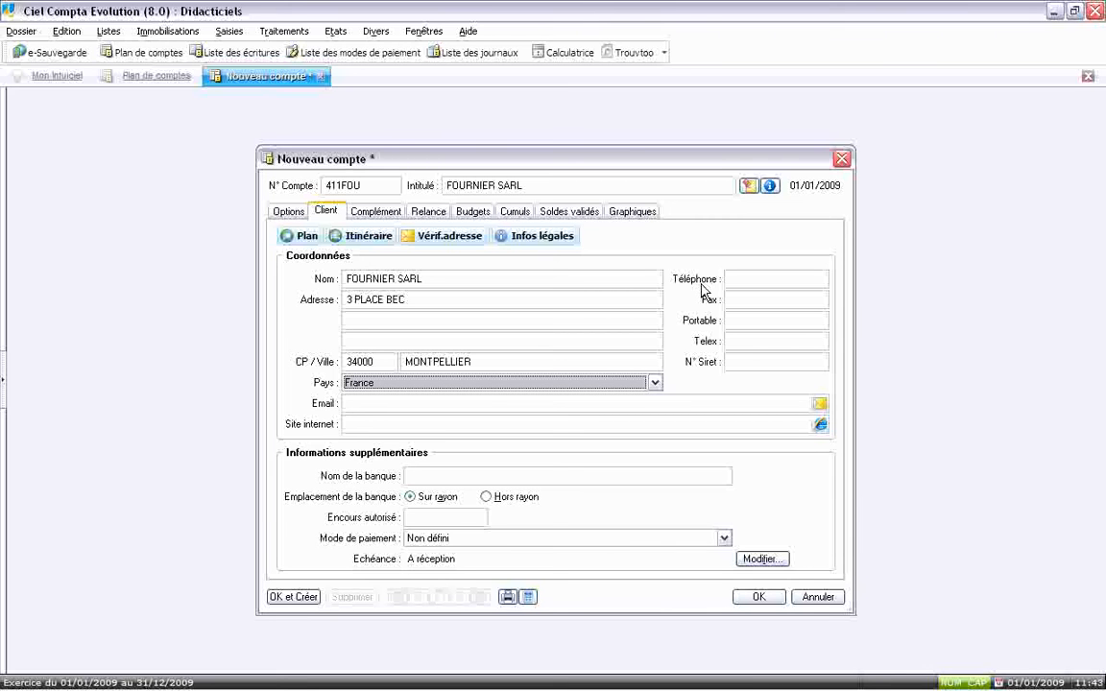
click(531, 544)
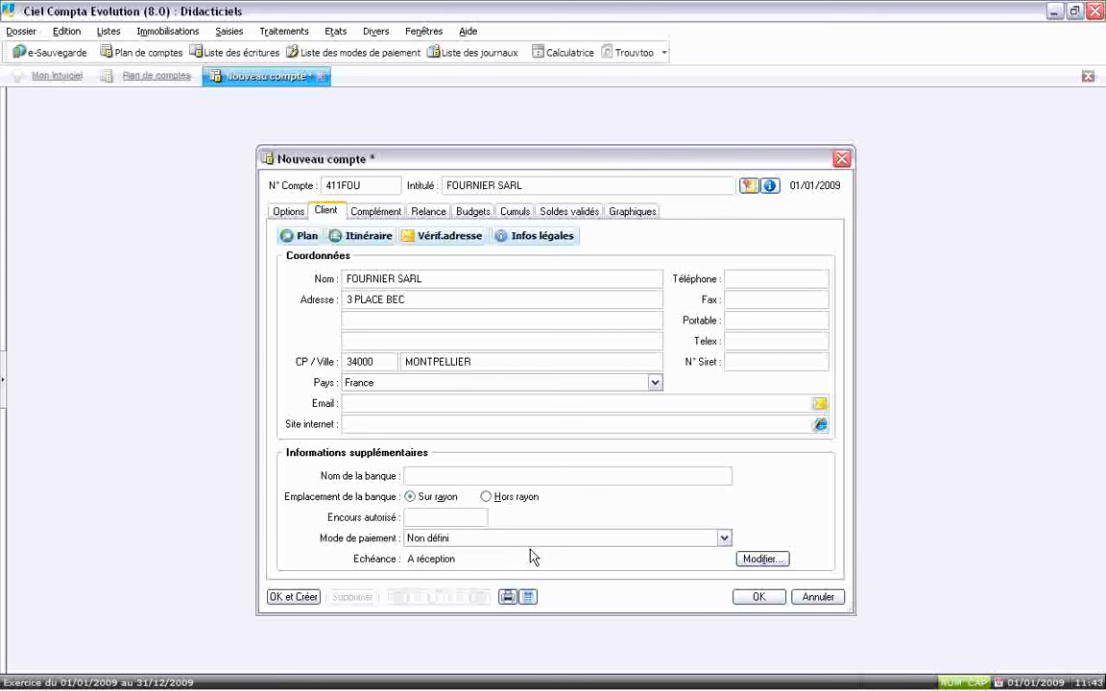
key(Tab)
key(Tab)
Enter a 10000 authorised credit limit and choose CHQ - Chèque as the payment method.
text(10000)
key(Tab)
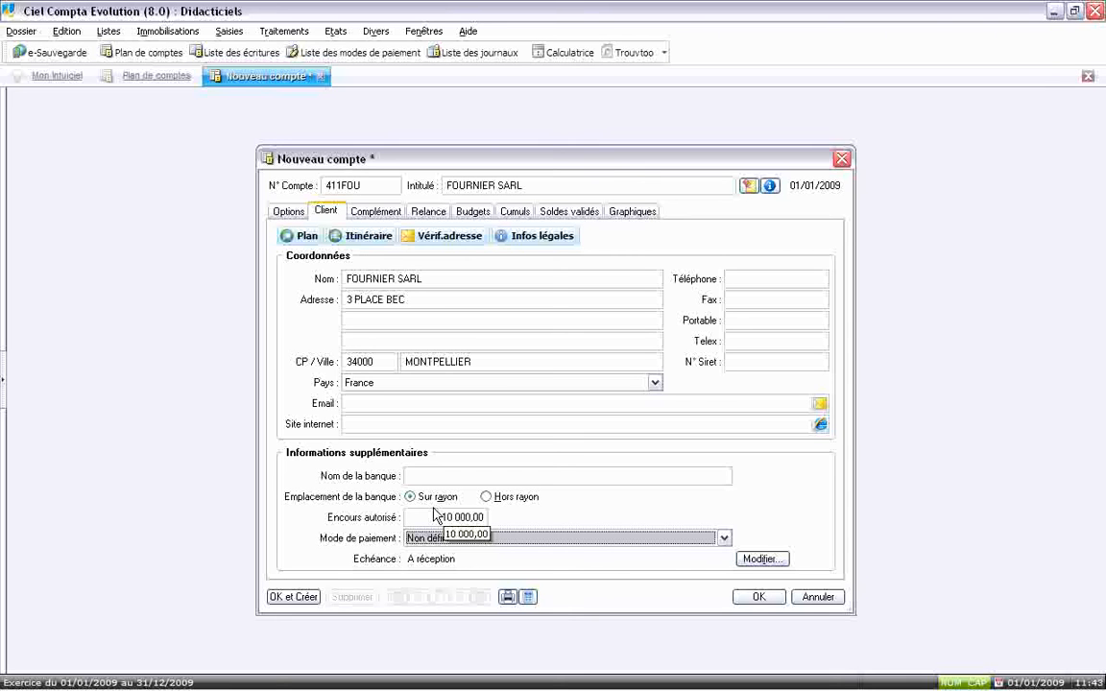
key(c)
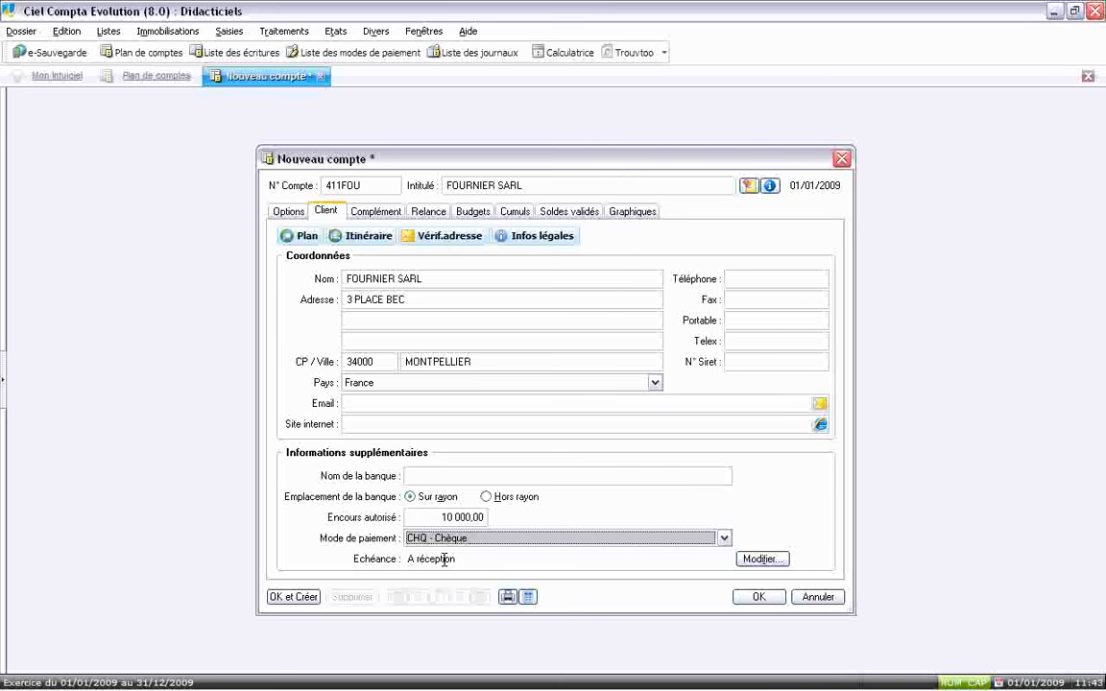
drag(445, 560, 416, 560)
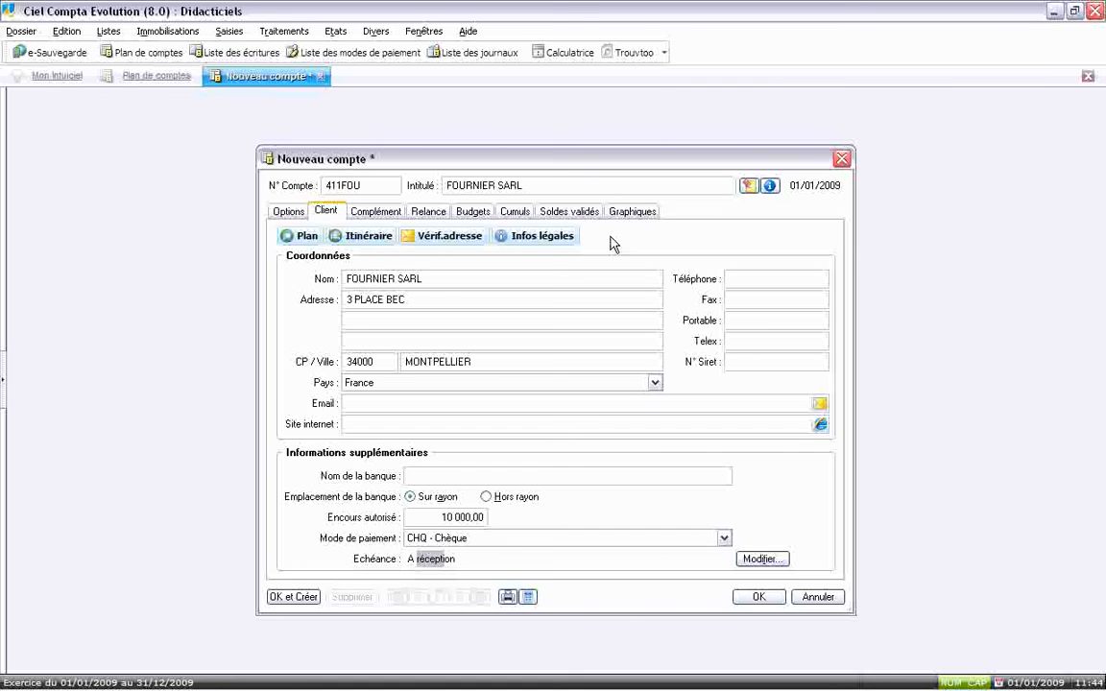
In Complément, enter the contact's surname and first name, function Dir. Général, legal form S.A.R.L.
click(380, 214)
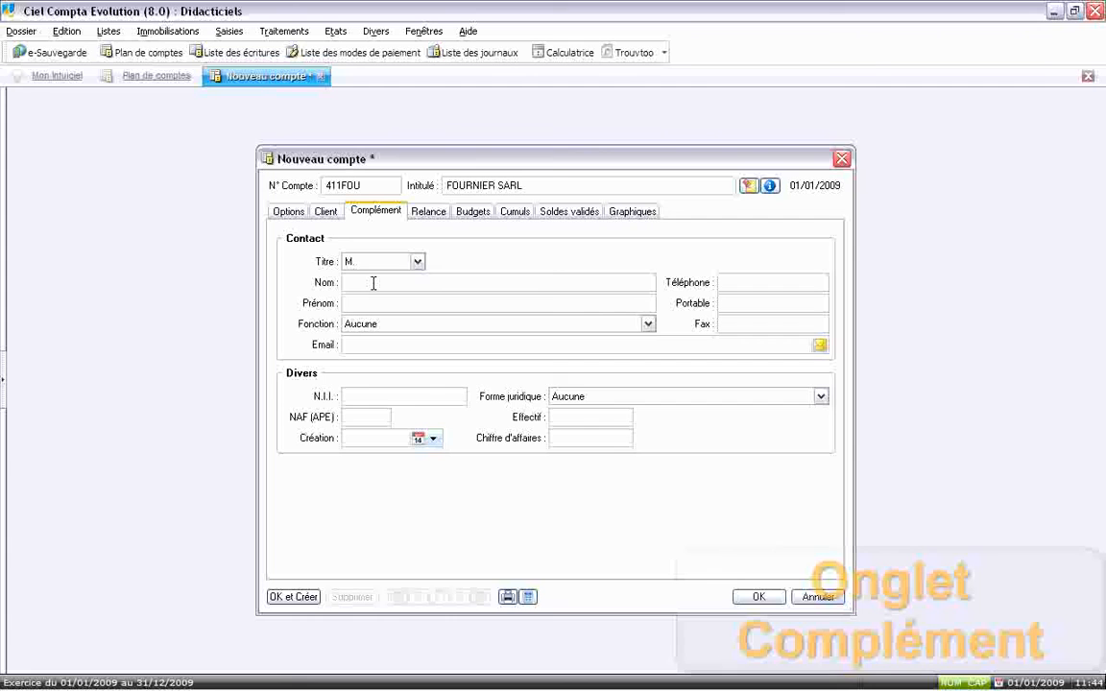
click(373, 282)
text(ONIRY)
key(Tab)
text(JEAN)
click(384, 324)
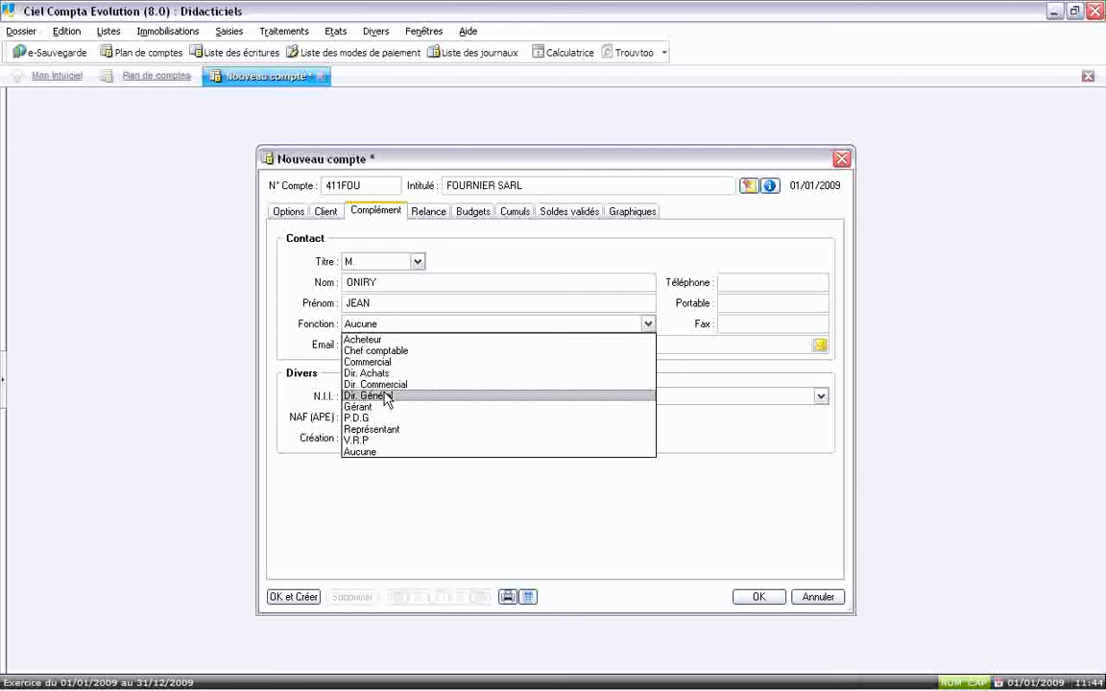
click(386, 395)
click(574, 397)
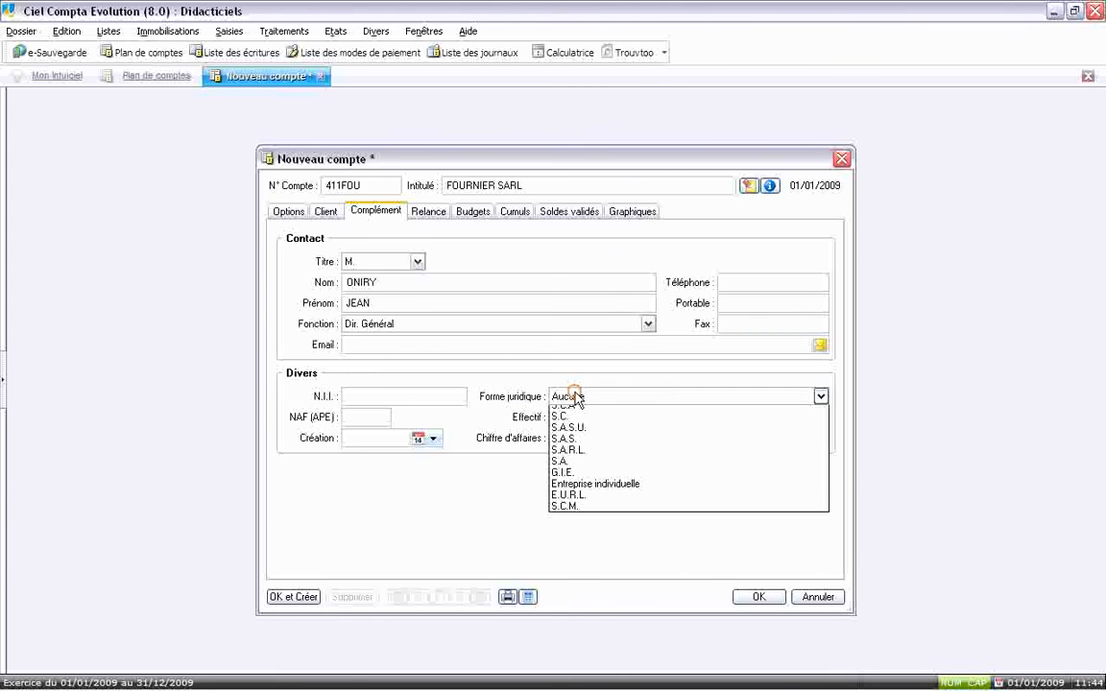
click(602, 448)
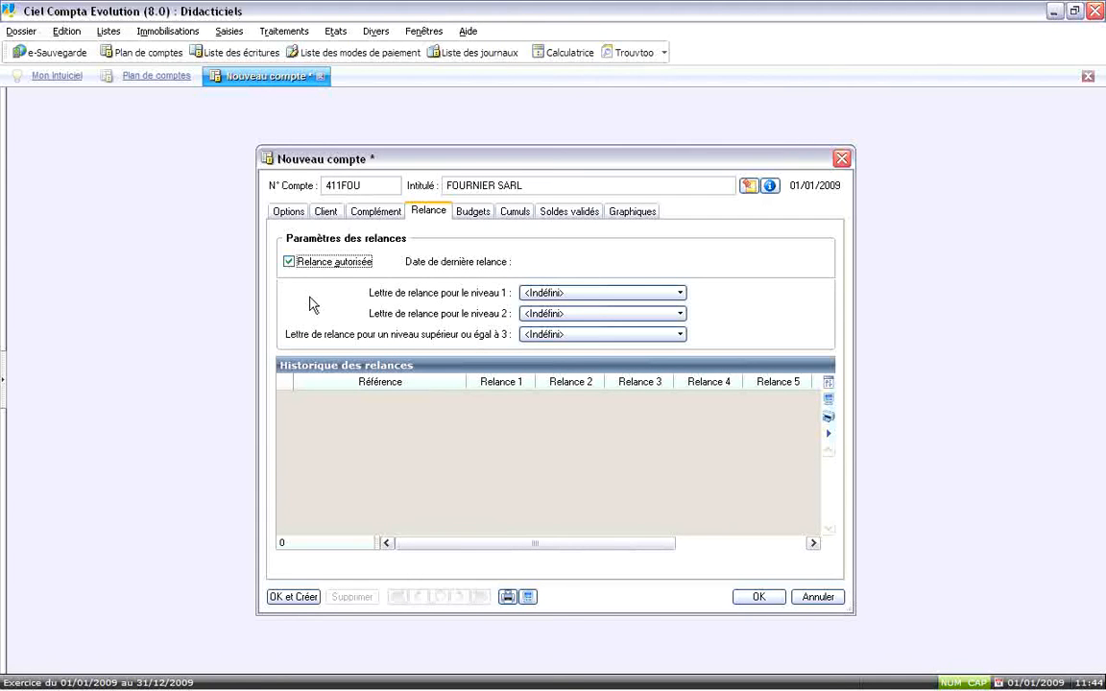
Step through the first- and second-level reminder letter choices on the Relance tab.
key(Tab)
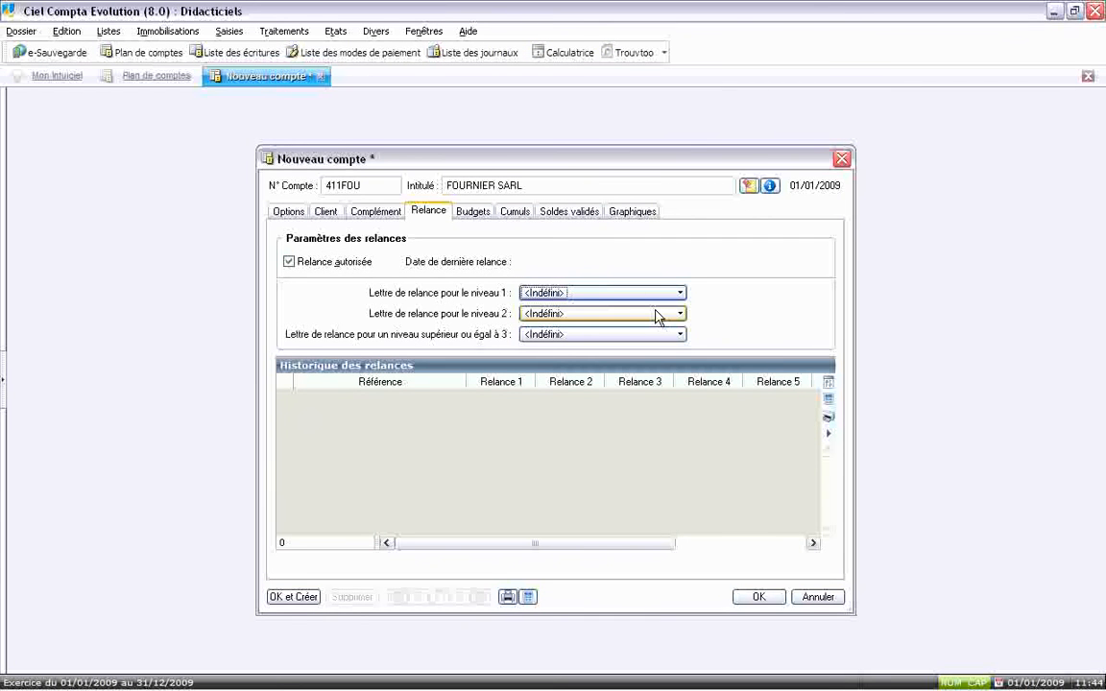
key(Tab)
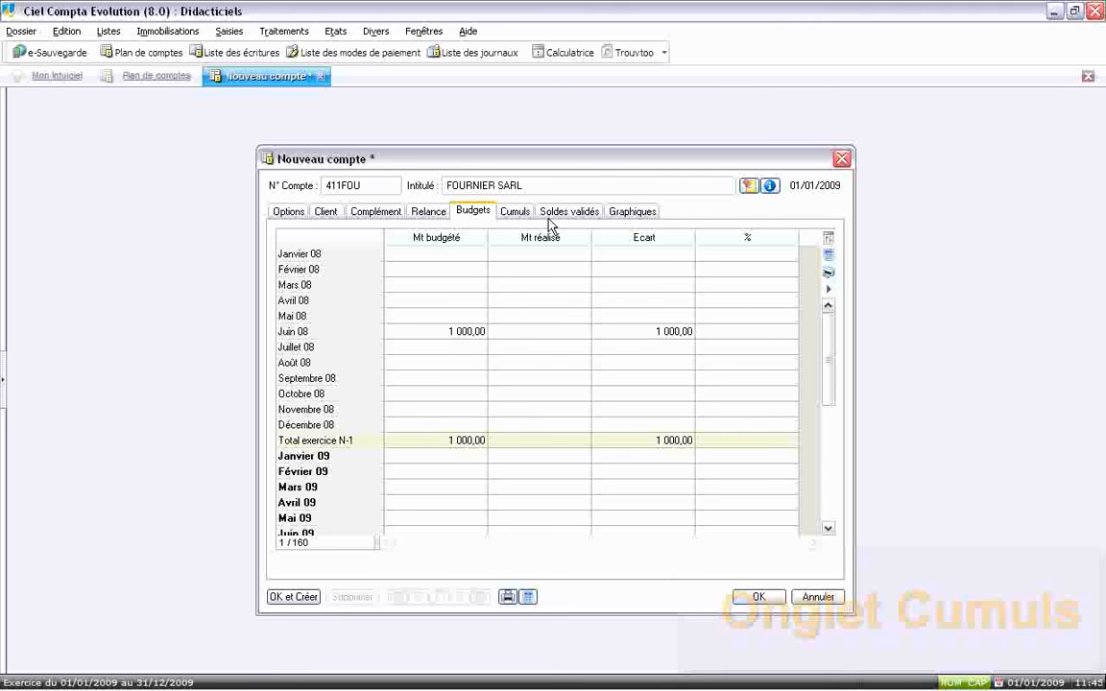
Review the Cumuls, Soldes validés (selecting year N-5) and Graphiques tabs of 411FOU.
click(516, 212)
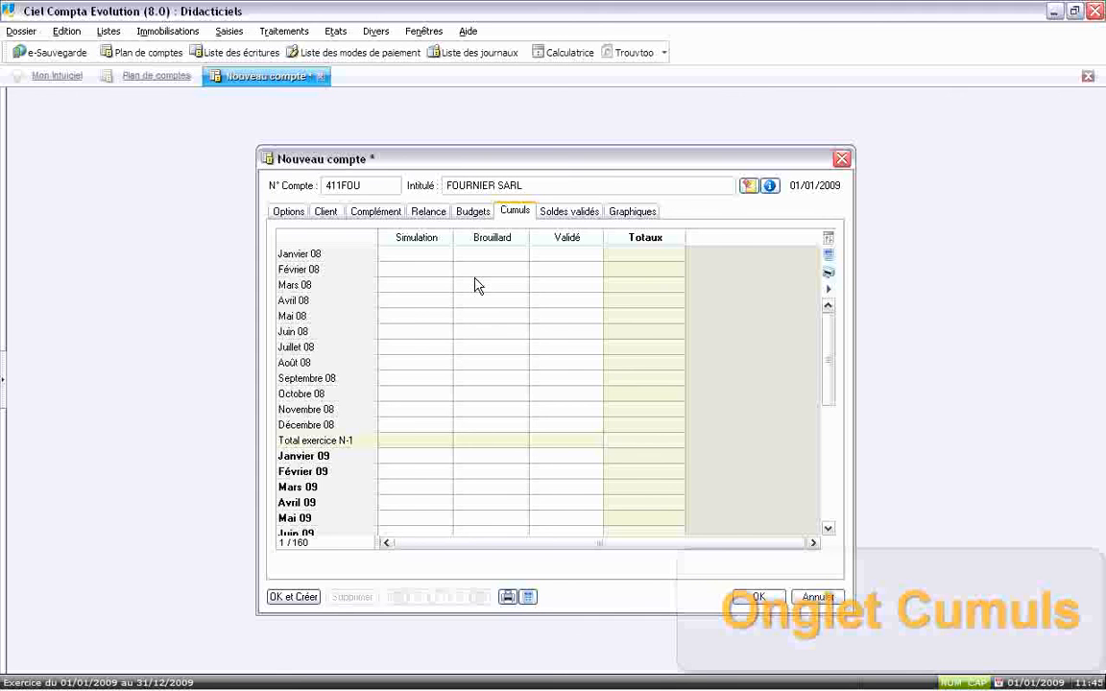
click(580, 218)
click(295, 350)
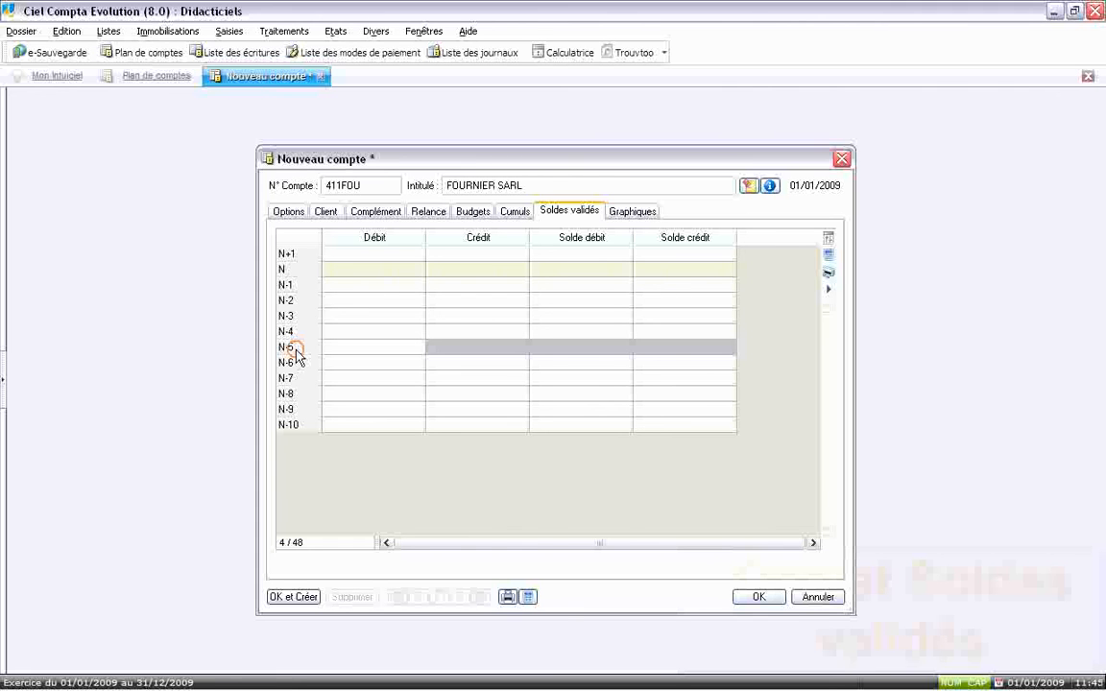
click(631, 211)
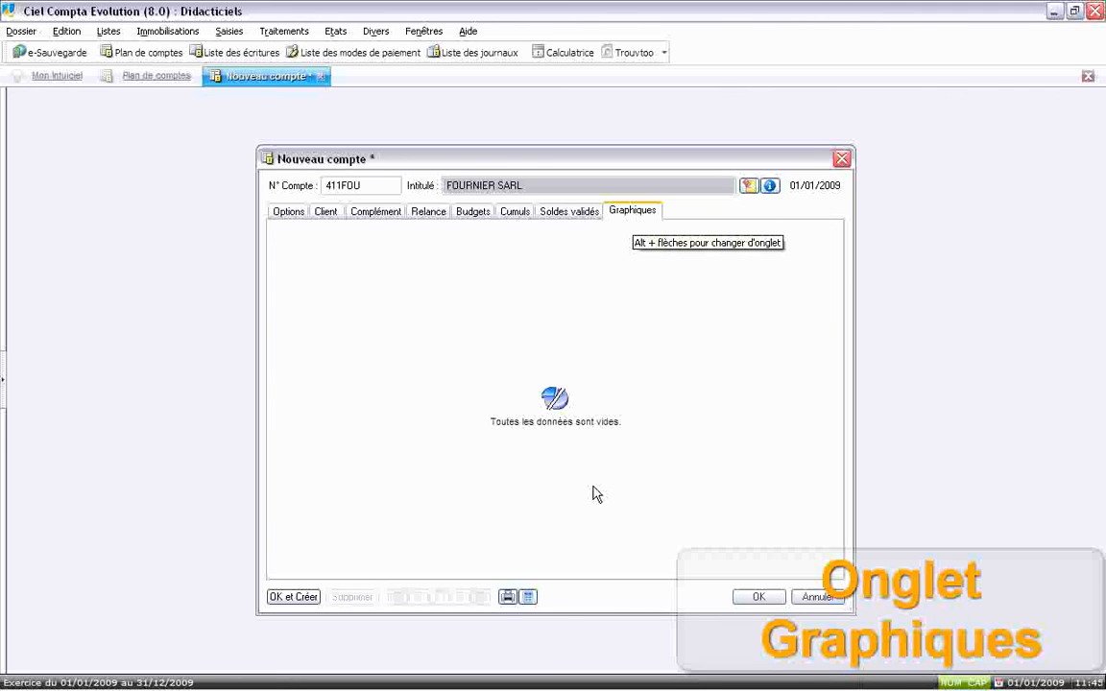